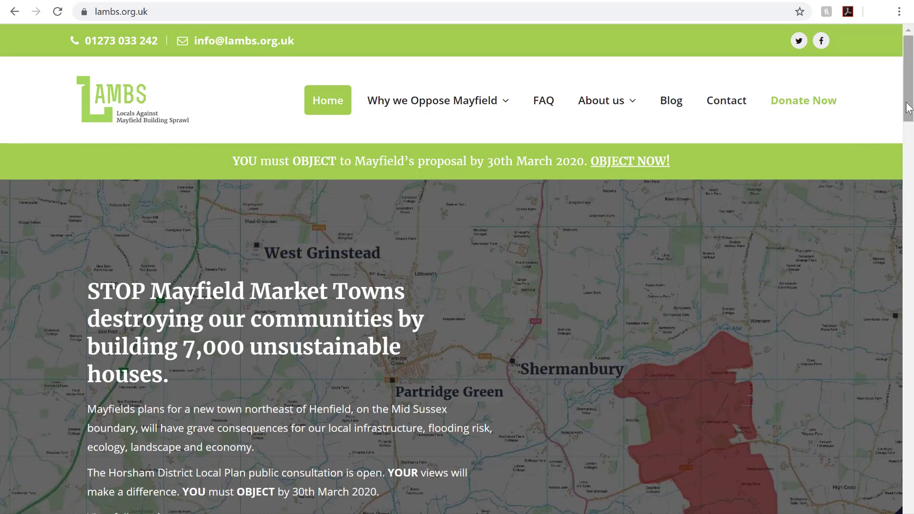
Go to the LAMBS Object Now page and bring its REGISTER TO OBJECT NOW! link into view
drag(909, 108, 910, 146)
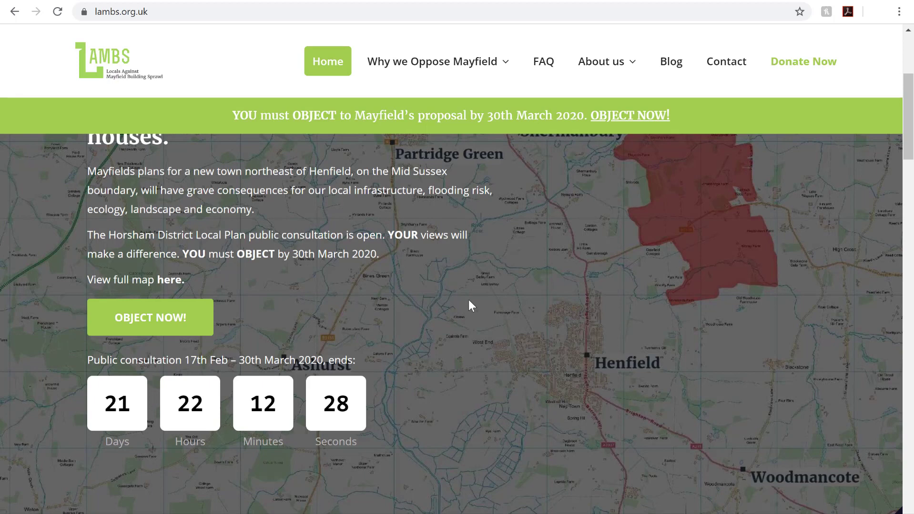
click(157, 329)
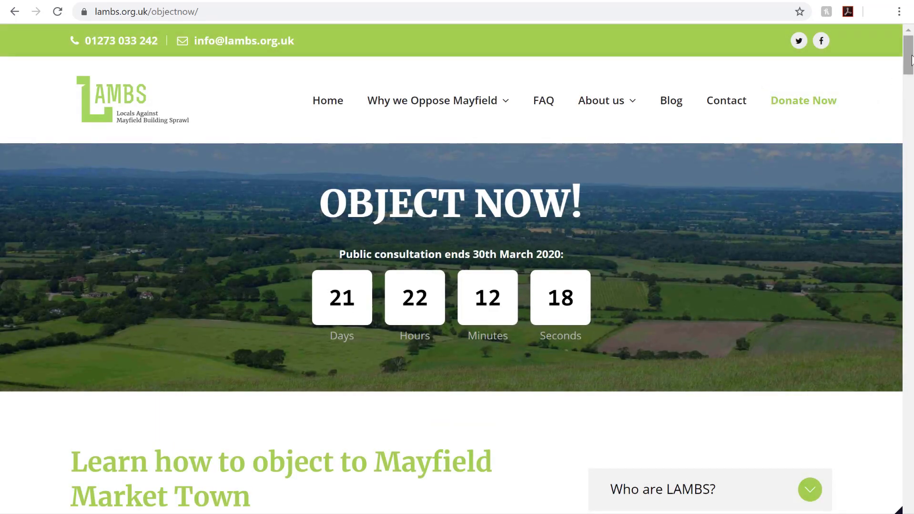
drag(911, 57, 909, 147)
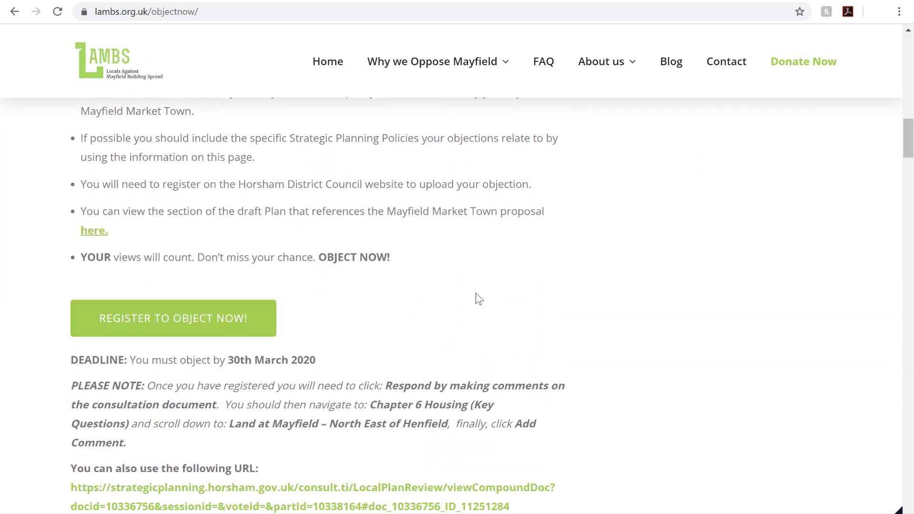
Follow the register-to-object link, then open 'View and comment on the Draft Local Plan online'
click(183, 327)
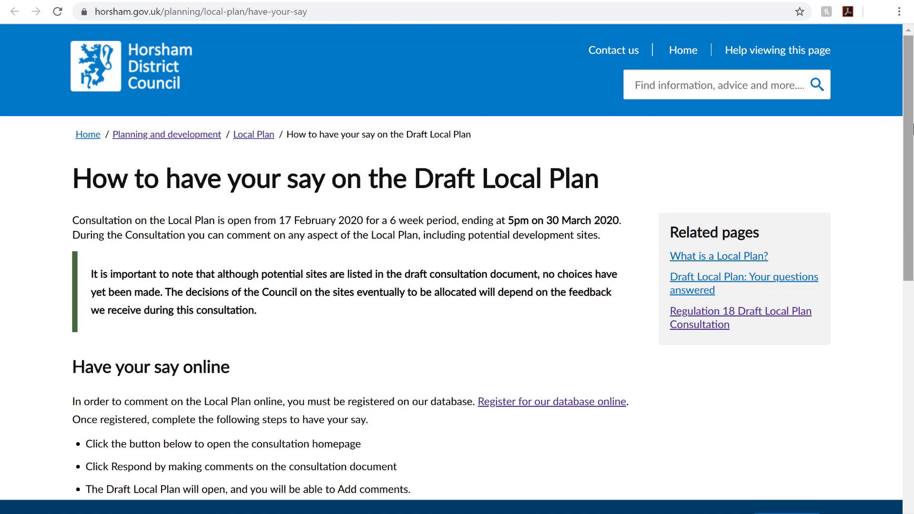
drag(911, 129, 867, 333)
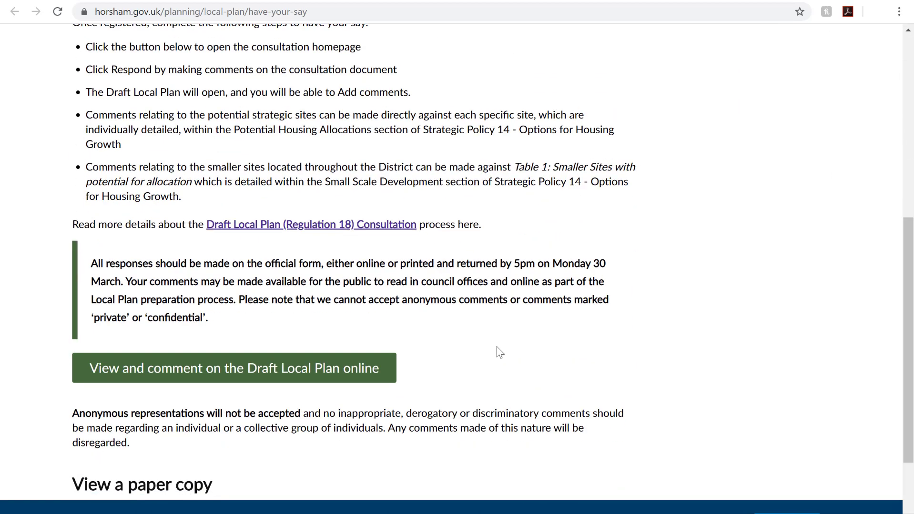
click(264, 373)
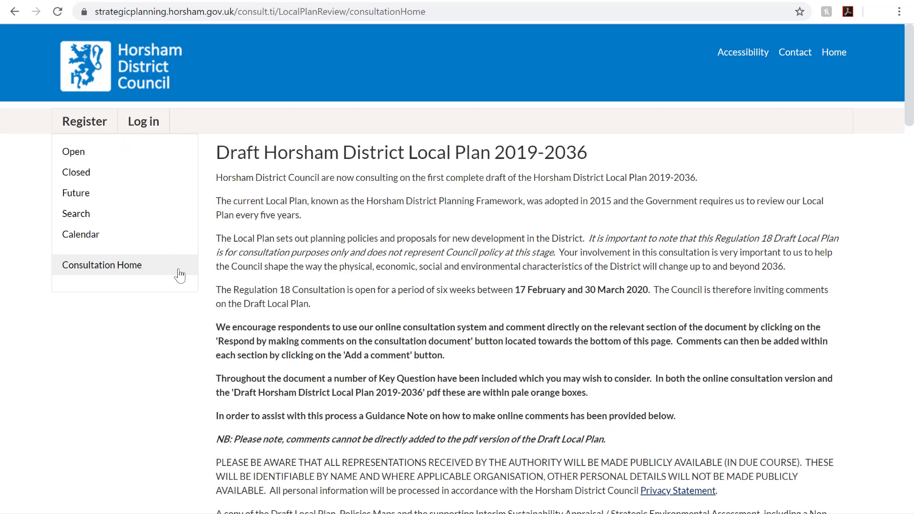
On the Register tab, enter the account e-mail address and a strong password twice
click(91, 123)
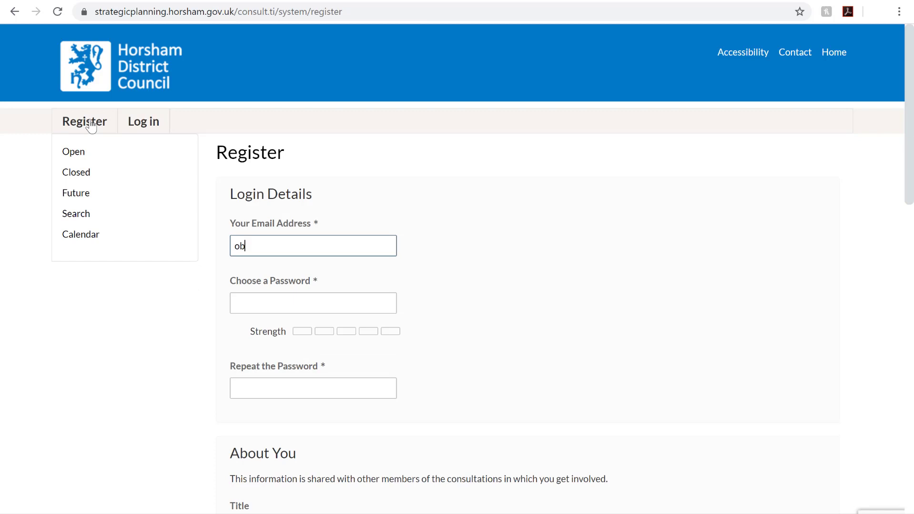
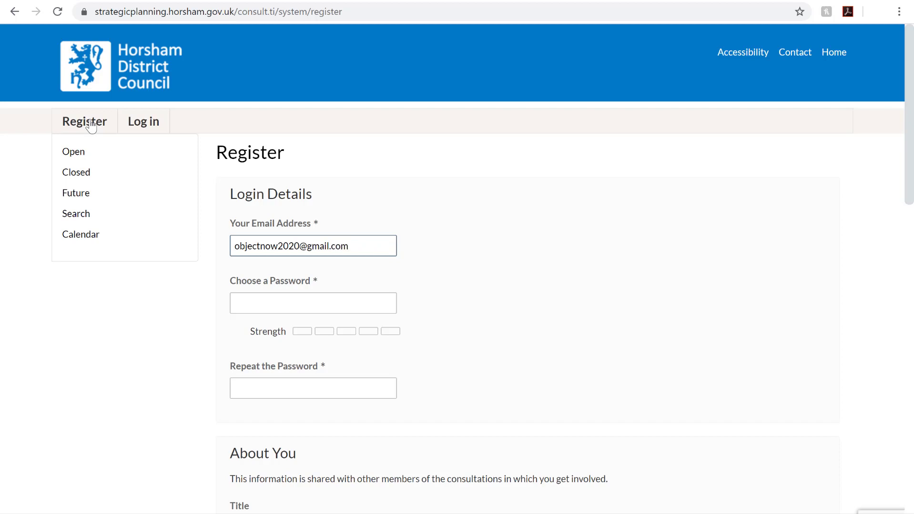
click(328, 309)
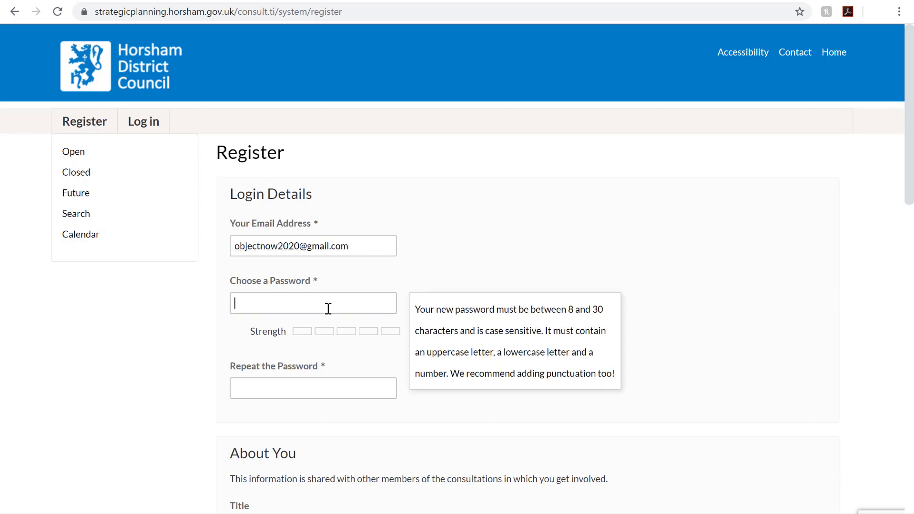
text(••••••)
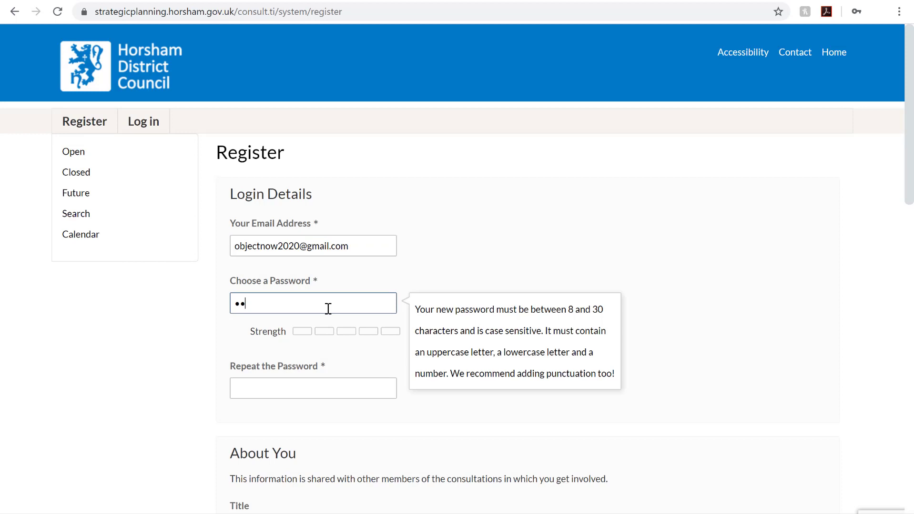
text(•••••••)
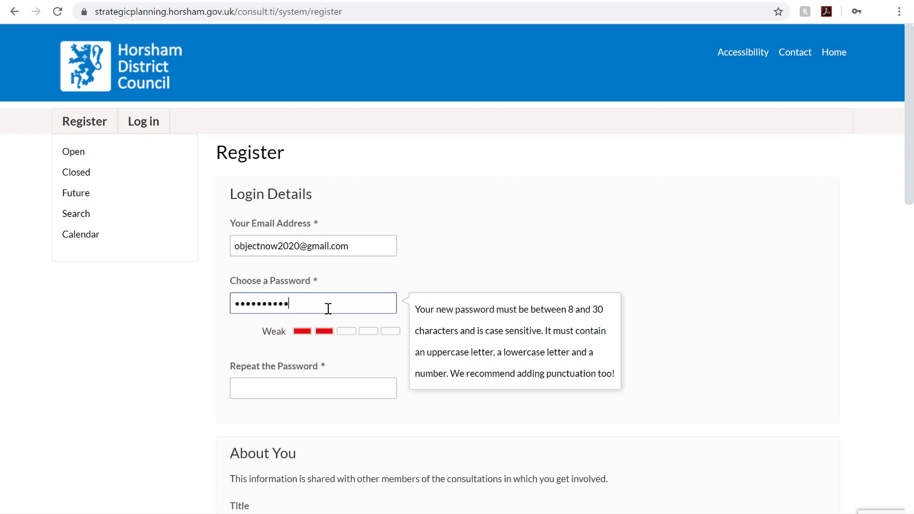
click(303, 388)
text(•••••••••)
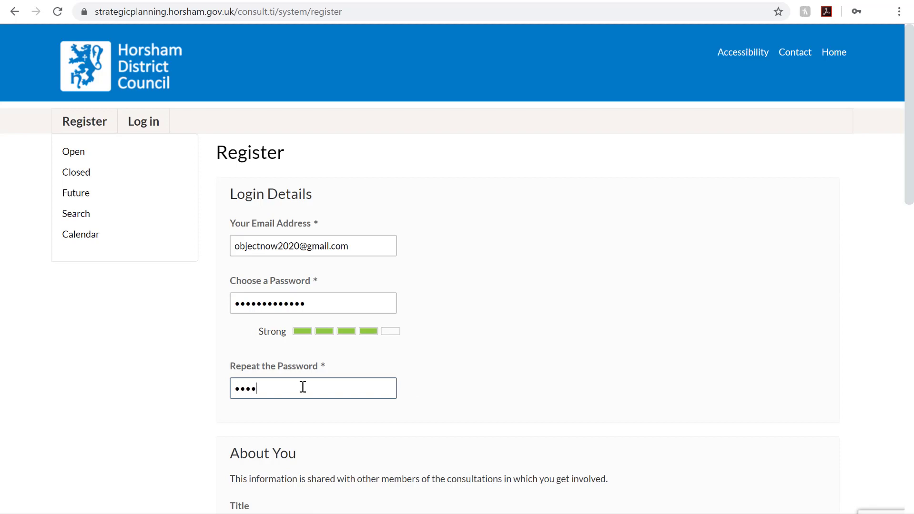
text(••••)
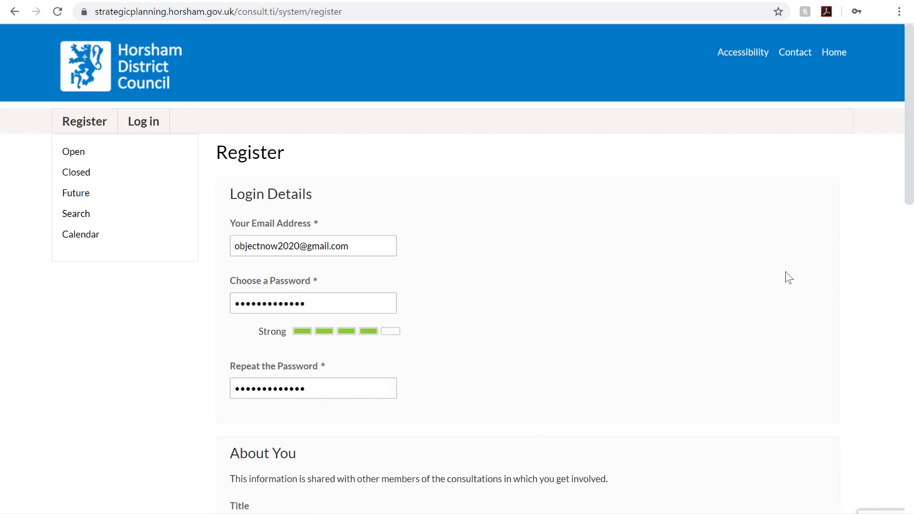
Fill in the first and last name on the registration form
drag(912, 181, 912, 292)
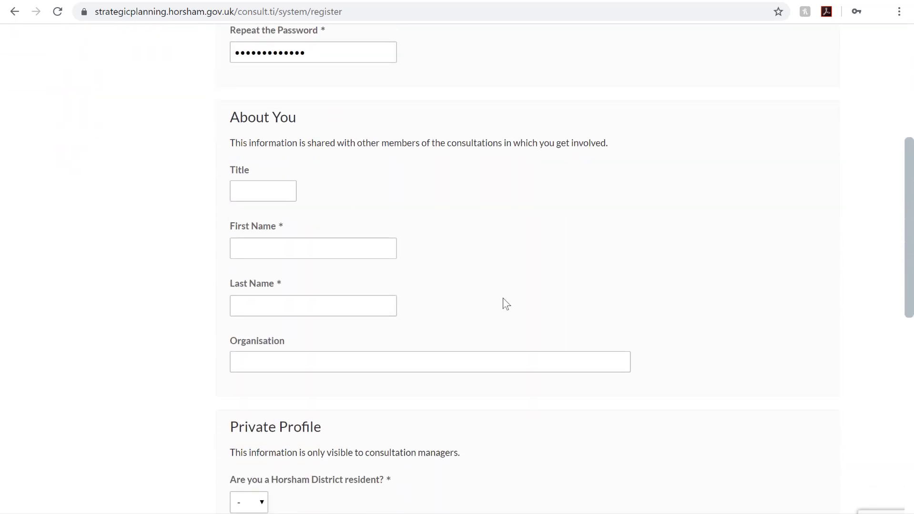
click(359, 247)
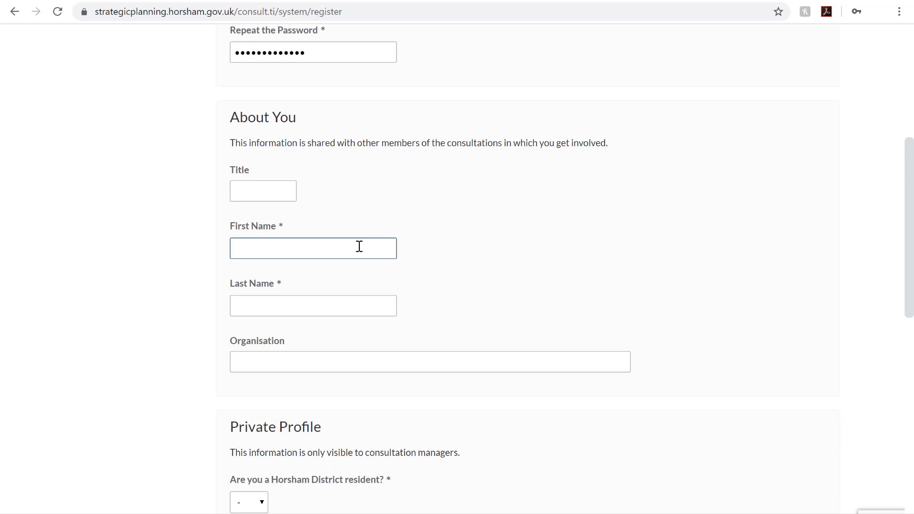
text(Object)
click(283, 307)
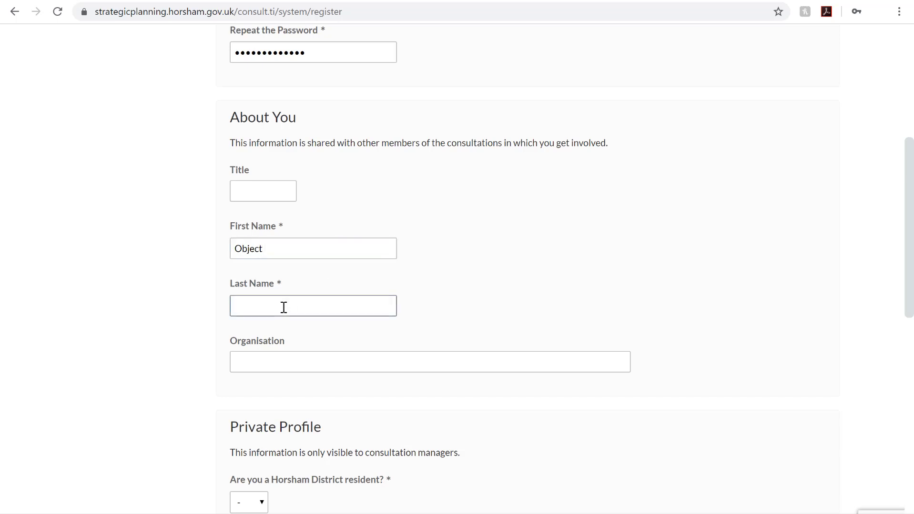
text(Now)
Answer Yes to being a Horsham District resident and enter the address line and town
scroll(912, 280, down, 6)
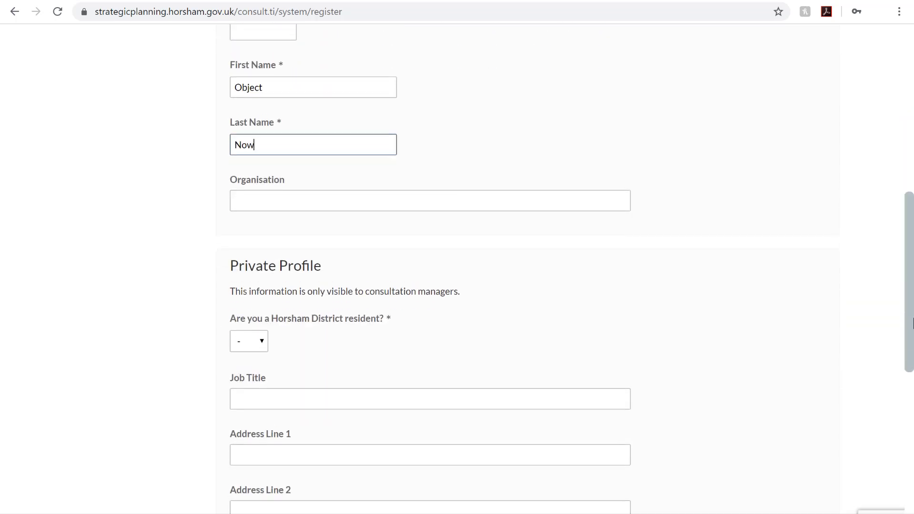
click(259, 223)
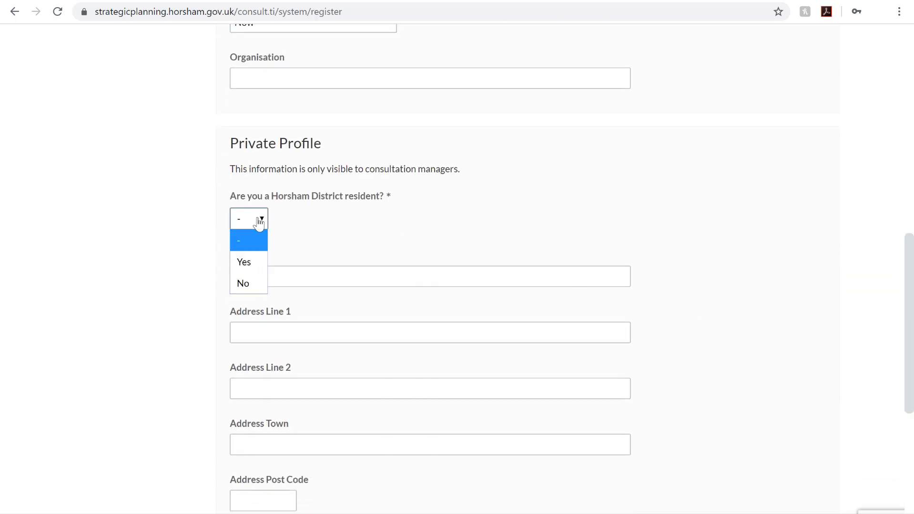
click(264, 262)
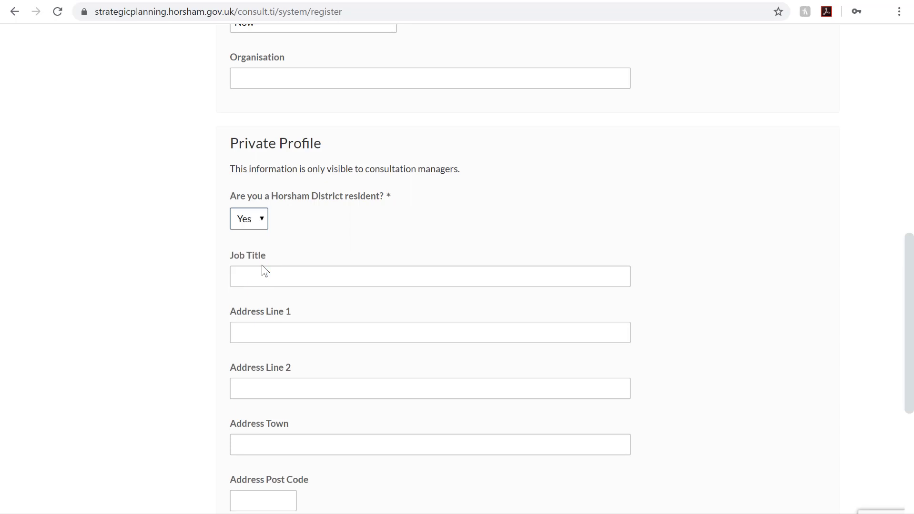
click(285, 336)
text(Y)
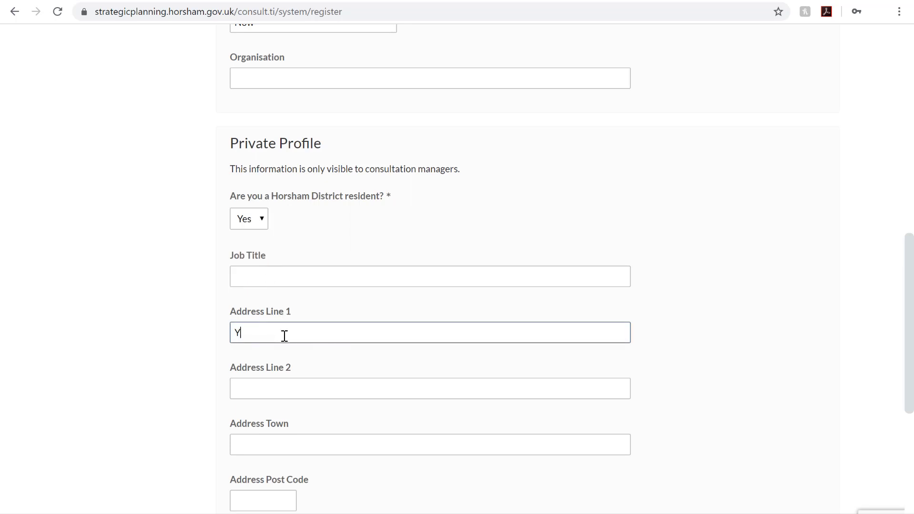
text(our address)
click(281, 441)
text(Yo)
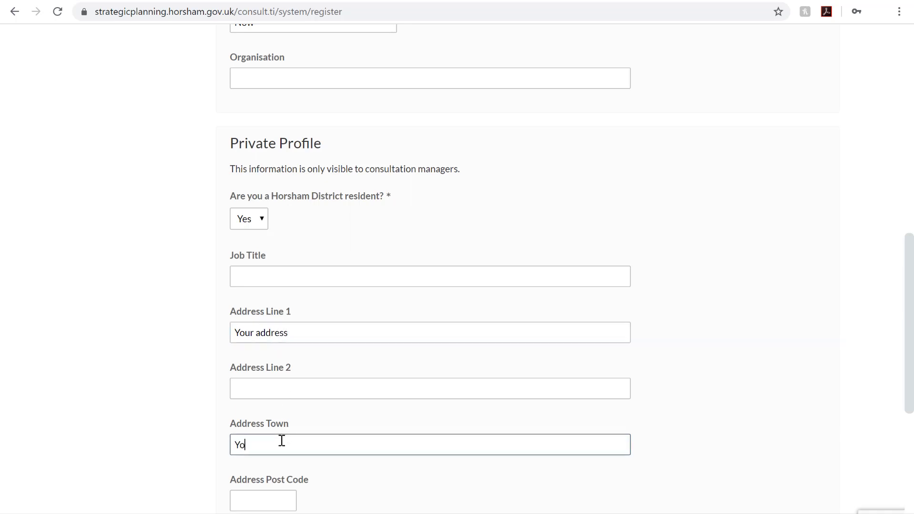
text(ur Town)
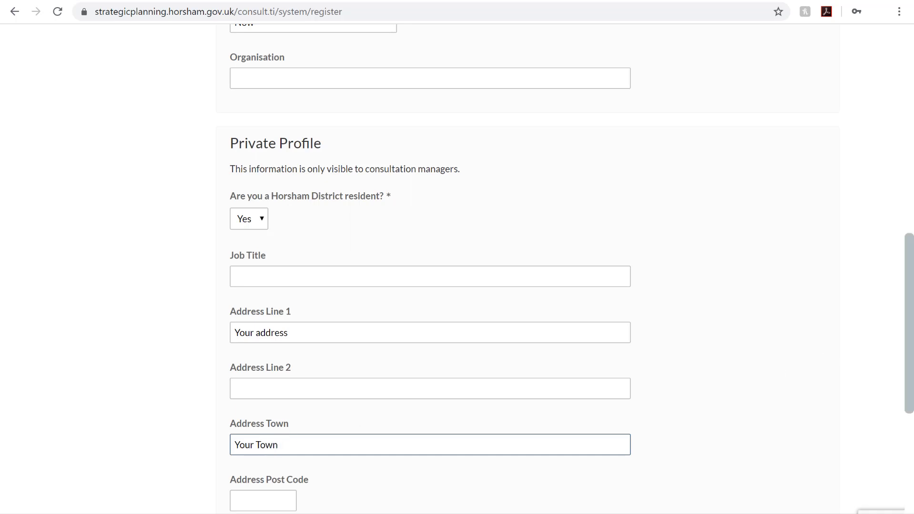
Enter the postcode and set the consultee type to Resident
scroll(373, 364, down, 3)
click(269, 347)
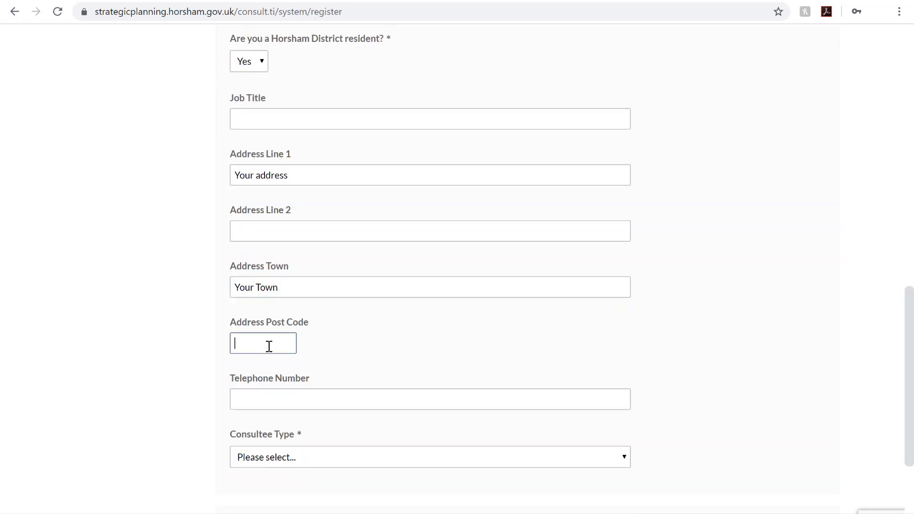
text(BN5 9DA)
click(351, 458)
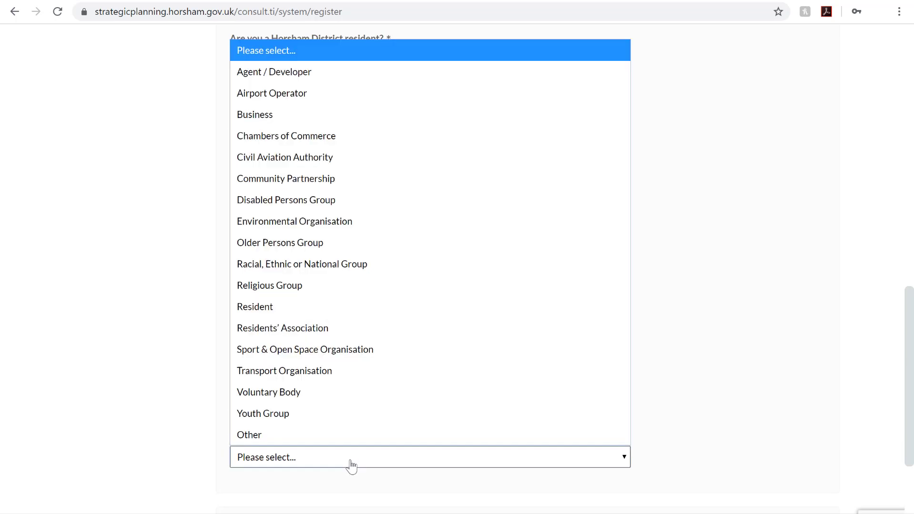
click(353, 309)
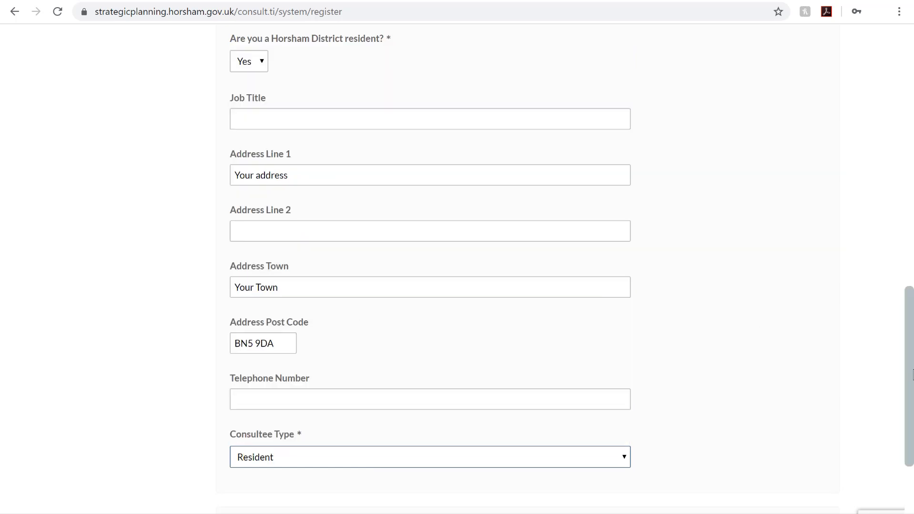
Accept the terms and conditions and submit the registration
scroll(911, 374, down, 4)
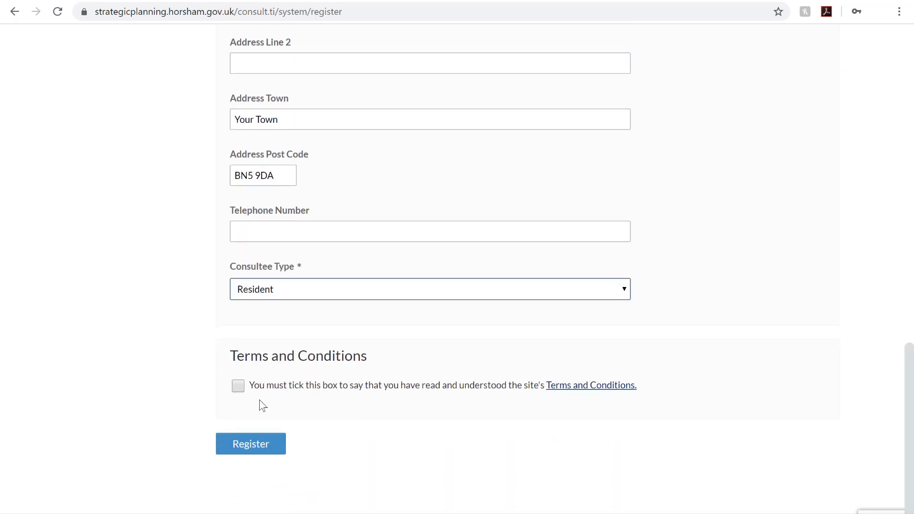
click(236, 386)
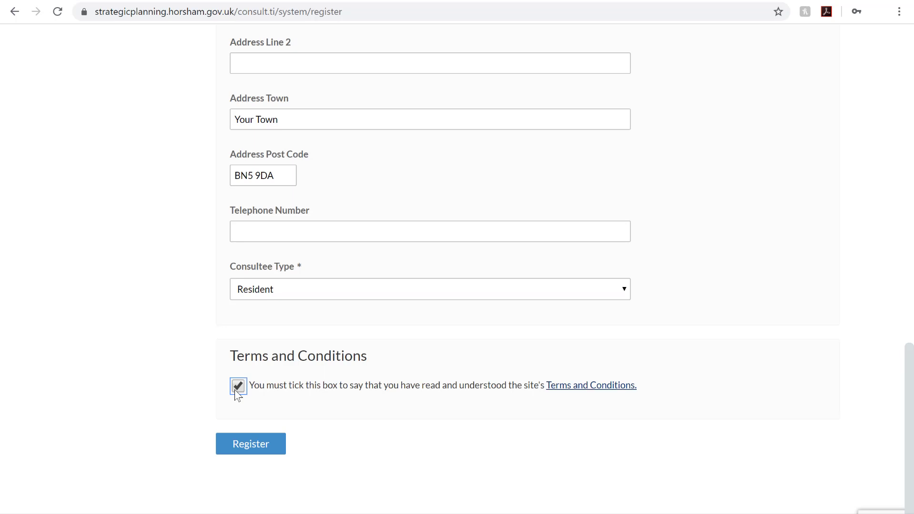
click(250, 448)
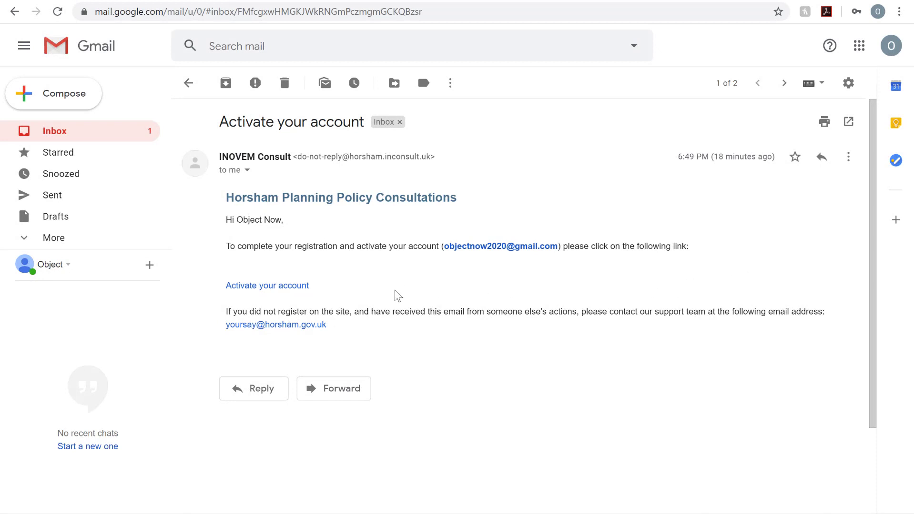
Follow the 'Activate your account' link in the activation email
click(262, 287)
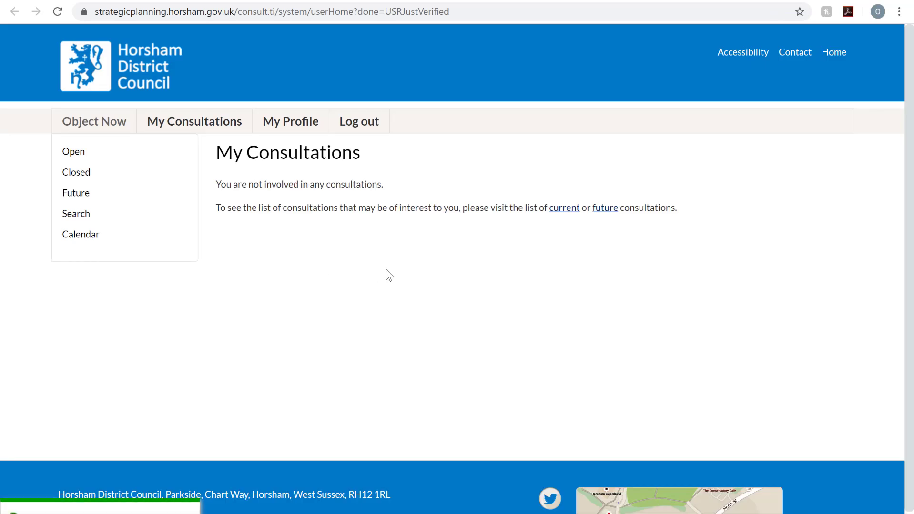
From current consultations, open Draft Horsham District Local Plan 2019-2036 and scroll to its Documents
click(565, 209)
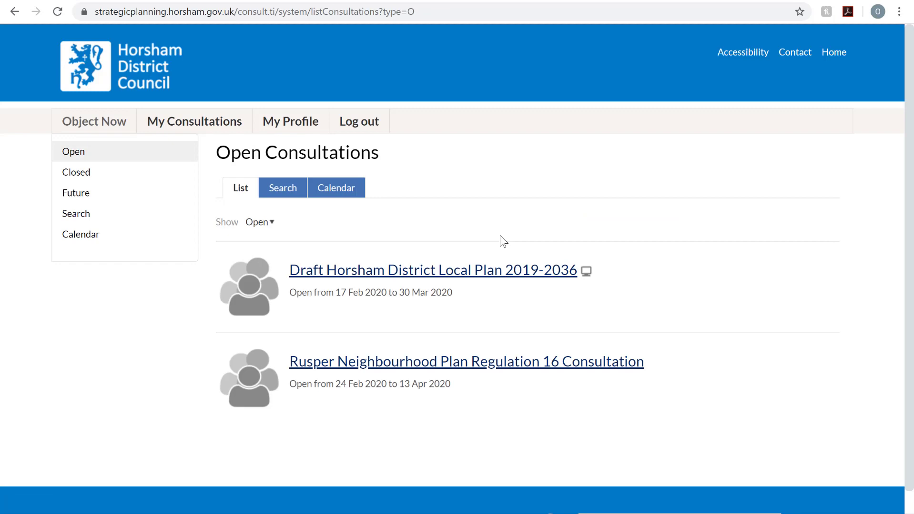
click(492, 276)
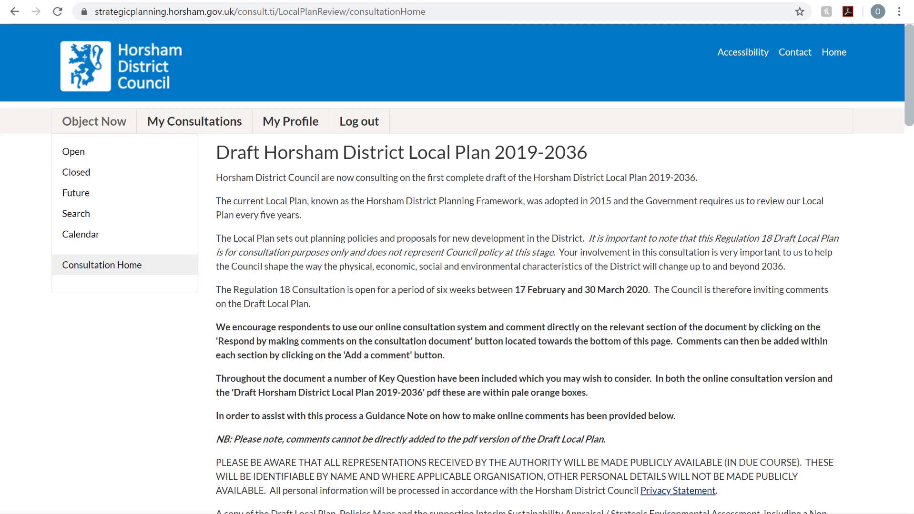
drag(912, 87, 913, 197)
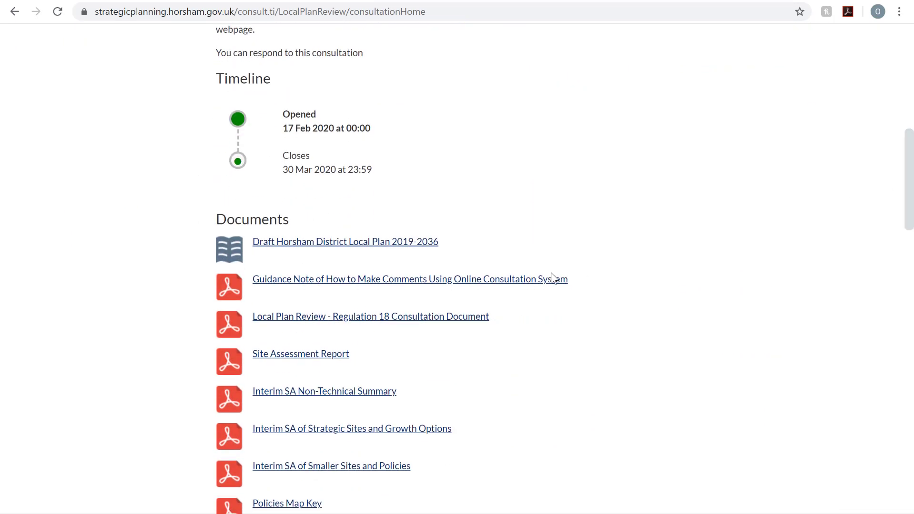
Open the Draft Horsham District Local Plan document at Chapter 6 Housing (Key Questions)
click(412, 246)
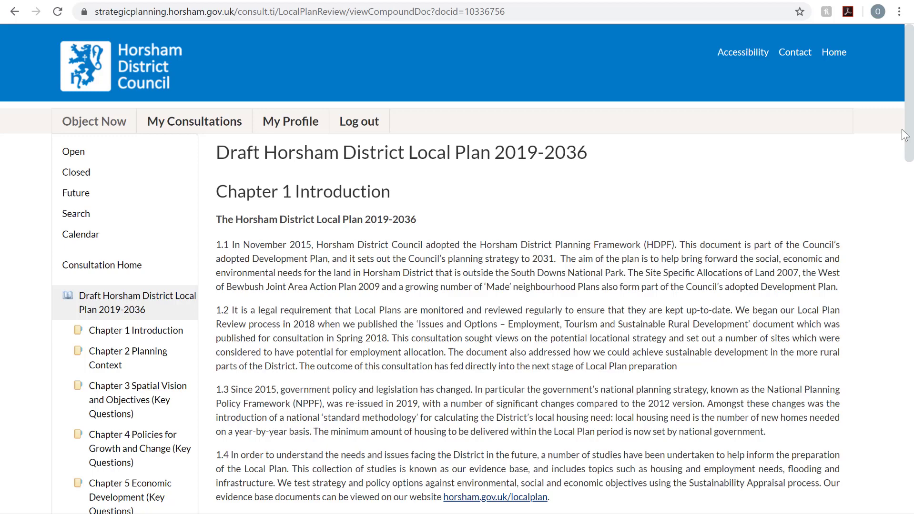
drag(911, 135, 913, 213)
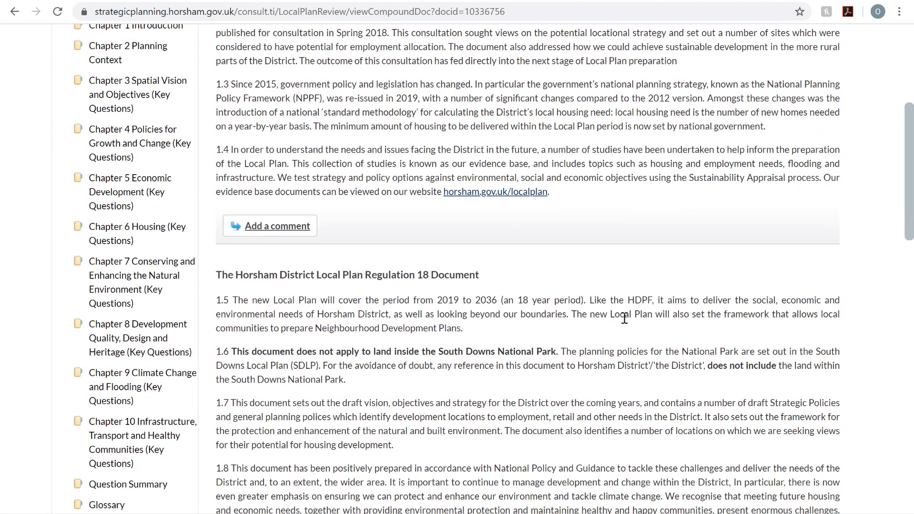
click(148, 236)
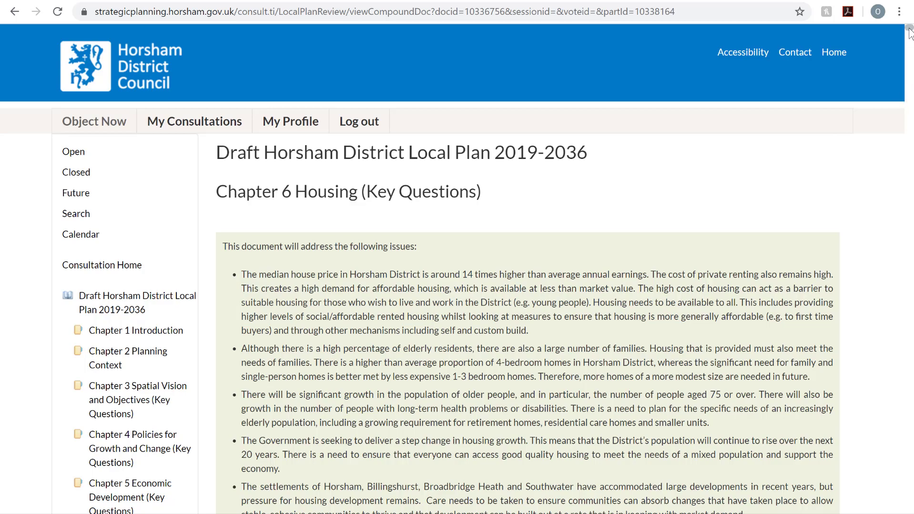
Add a comment on the Land North East of Henfield (Mayfield) section and continue to sign-up
drag(909, 33, 909, 302)
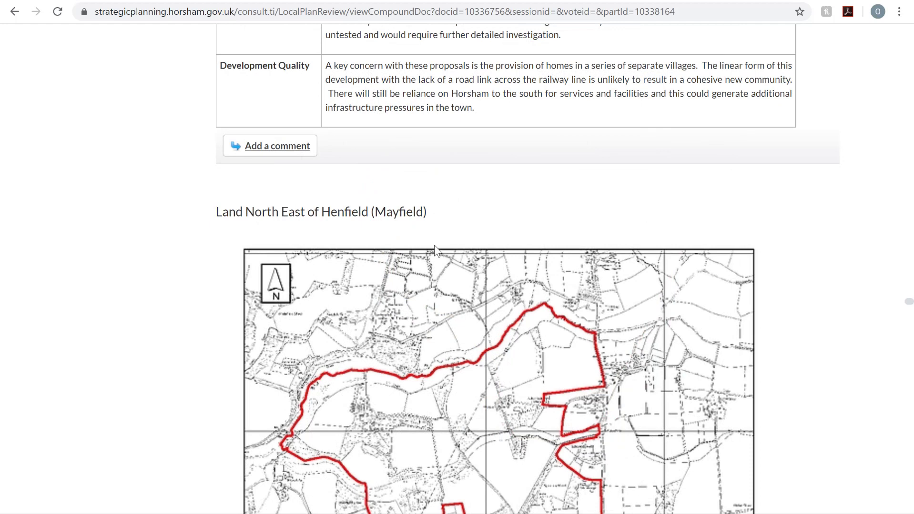
drag(216, 214, 409, 221)
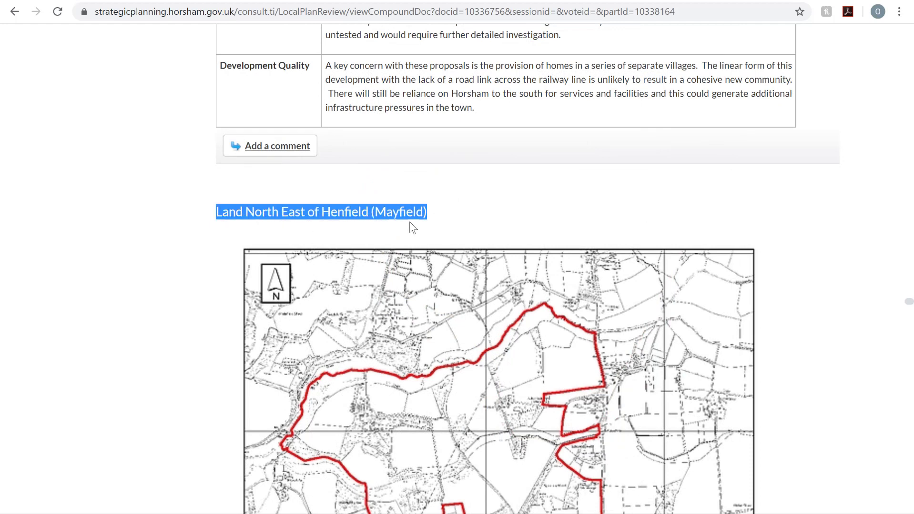
click(502, 226)
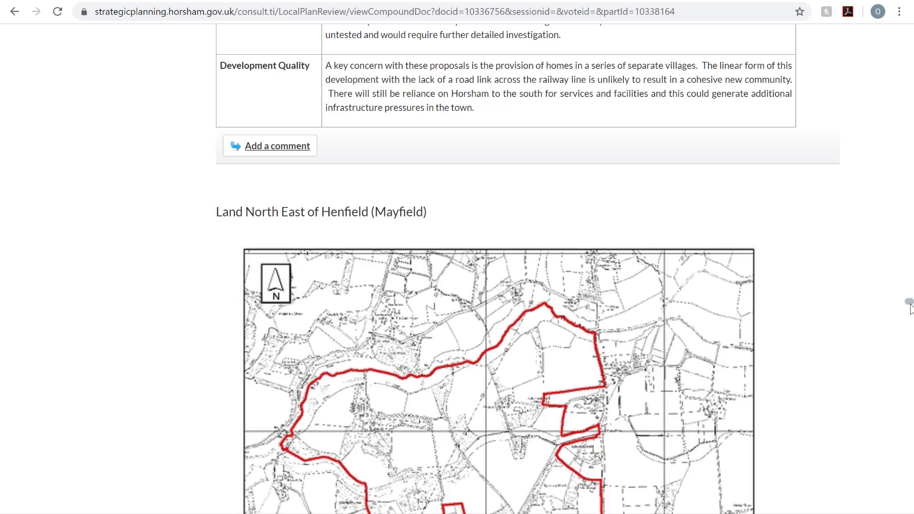
drag(908, 302, 909, 338)
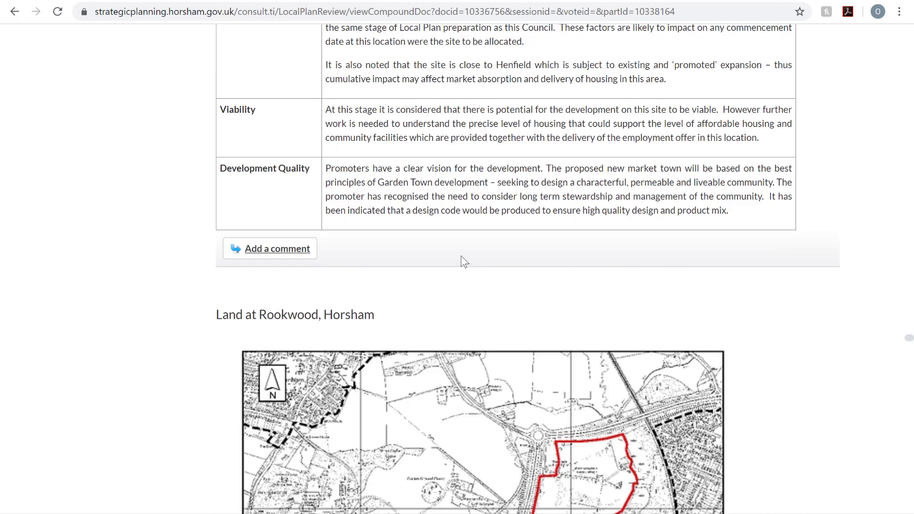
click(279, 256)
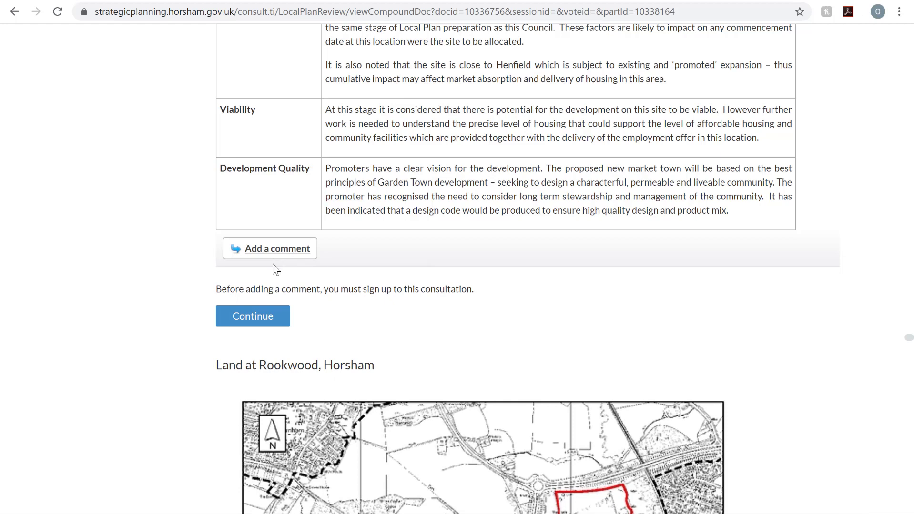
click(260, 322)
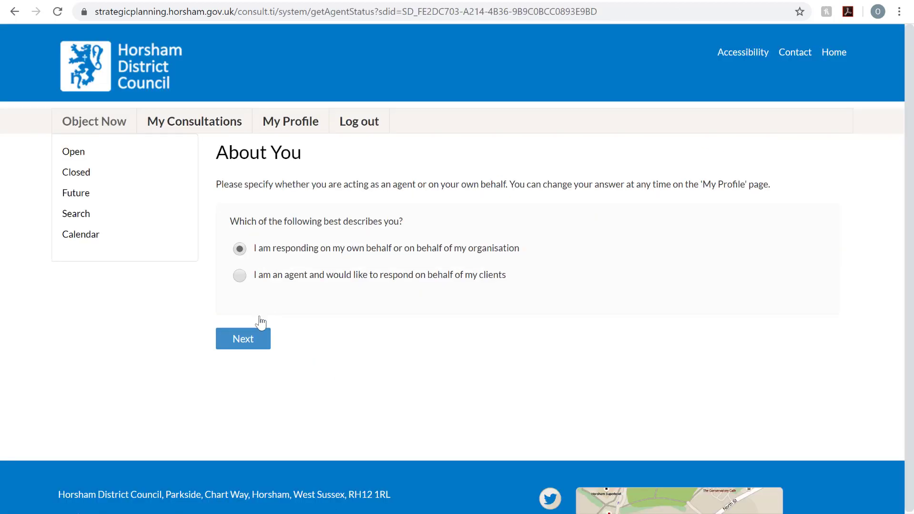
Keep 'I am responding on my own behalf' selected and go to the next page
click(238, 346)
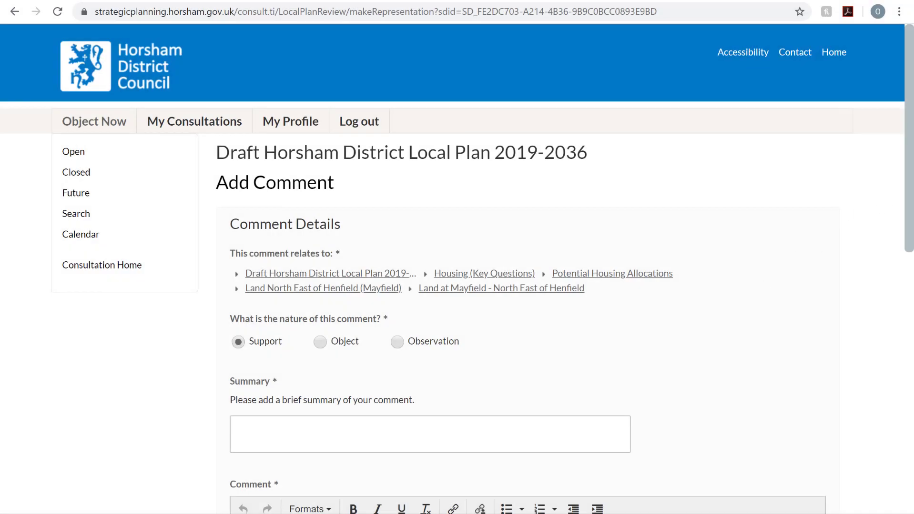
Mark the comment as Object with the summary 'Brief summary of your object'
click(236, 428)
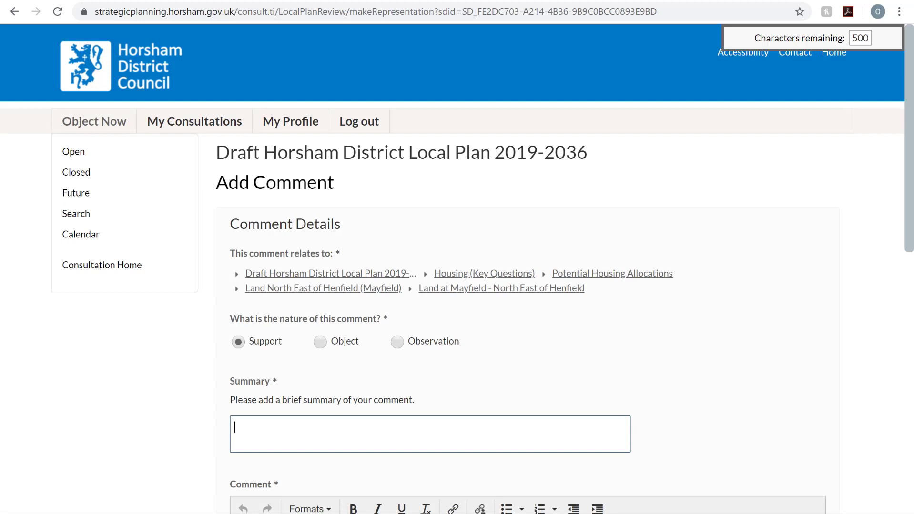
scroll(913, 230, down, 3)
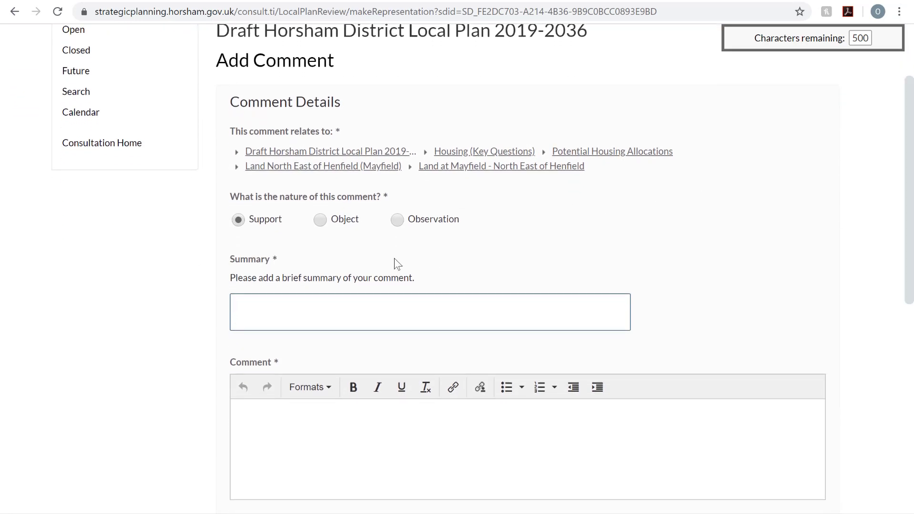
click(321, 221)
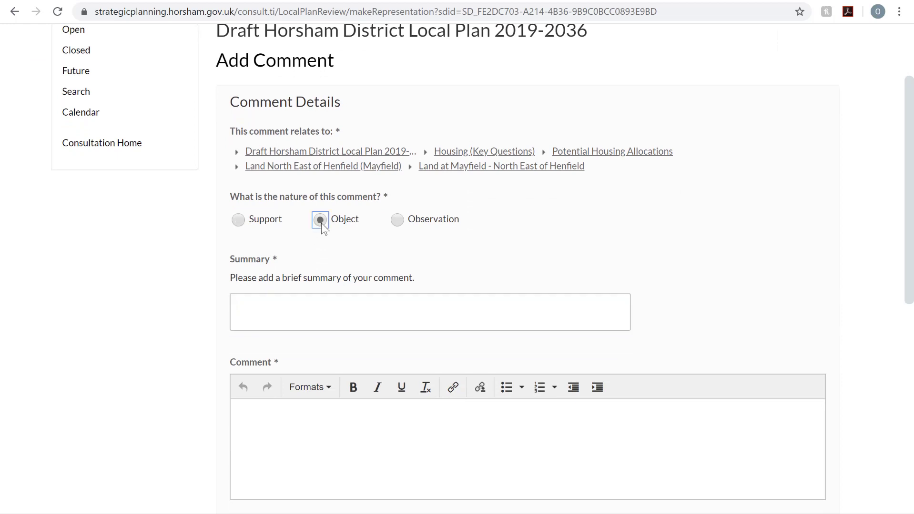
click(322, 313)
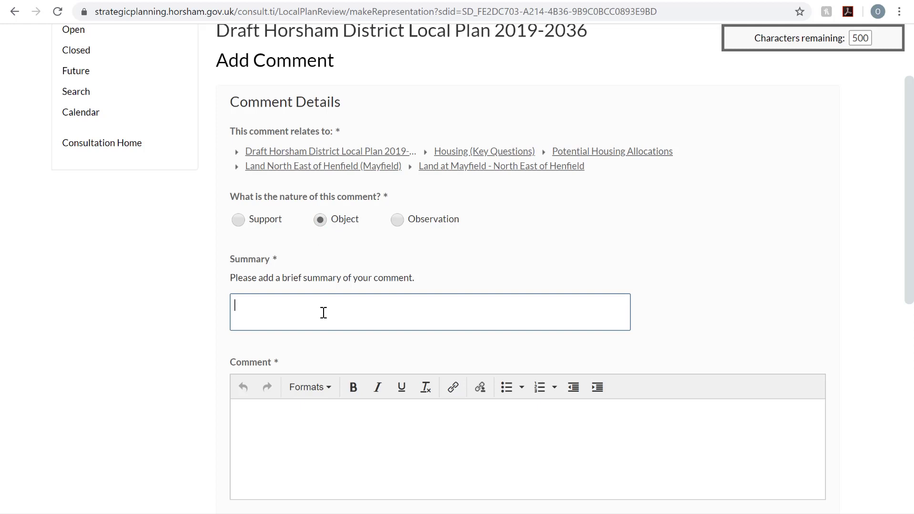
text(Brief summary)
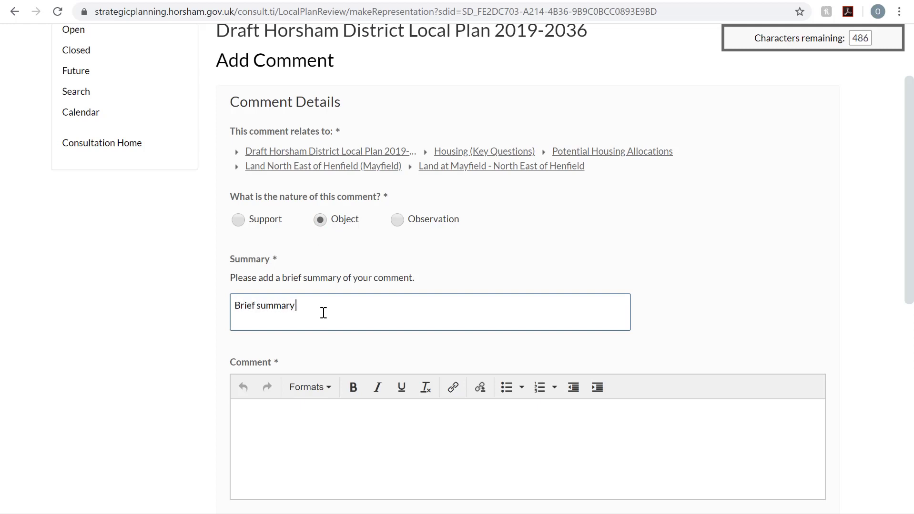
text( of your object)
Enter 'Detailed objection.' as the comment and scroll down to Submit Comment
click(339, 436)
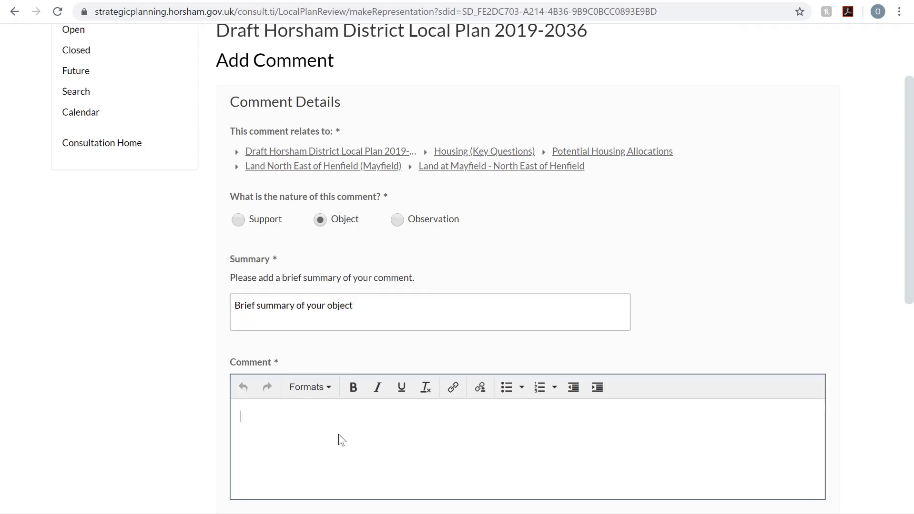
scroll(342, 440, down, 2)
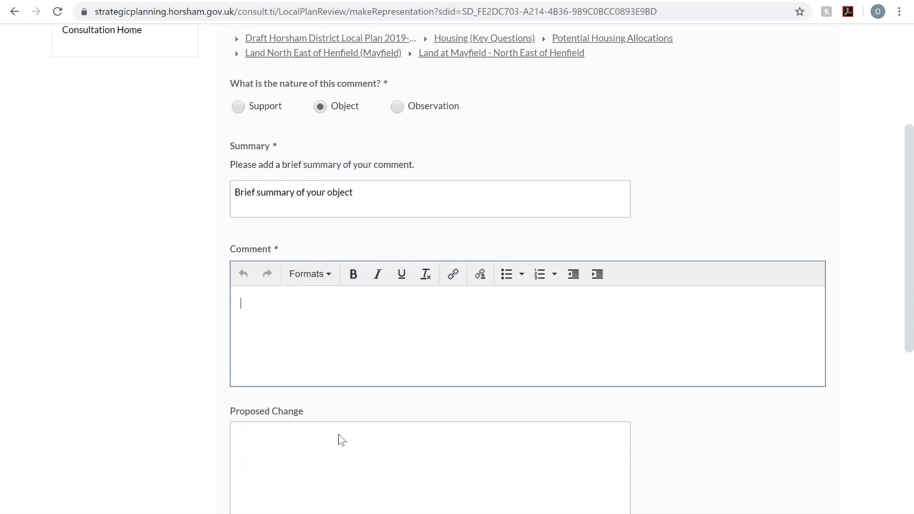
text(Detailed objection)
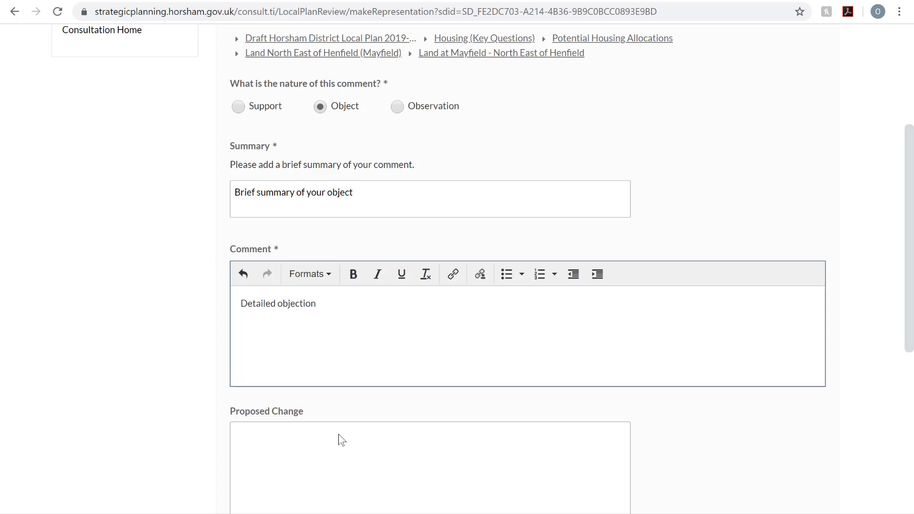
text(.)
scroll(341, 440, down, 5)
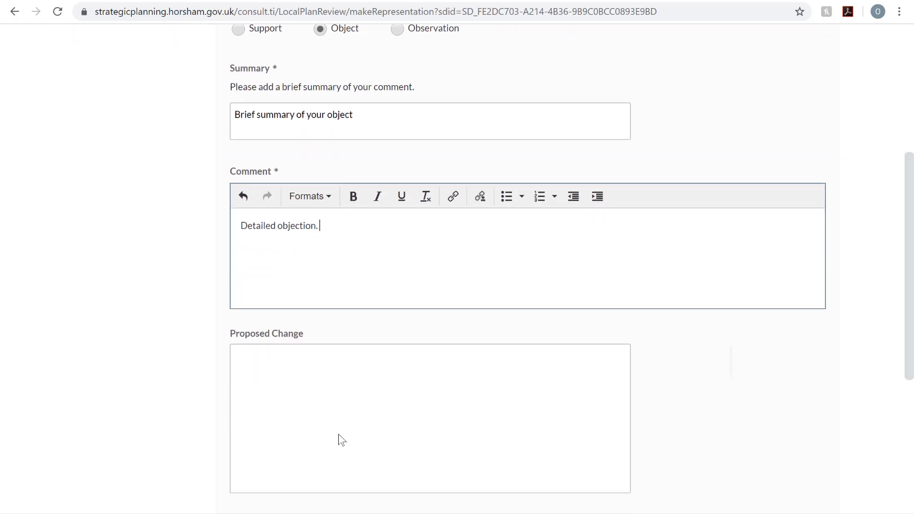
scroll(342, 440, down, 4)
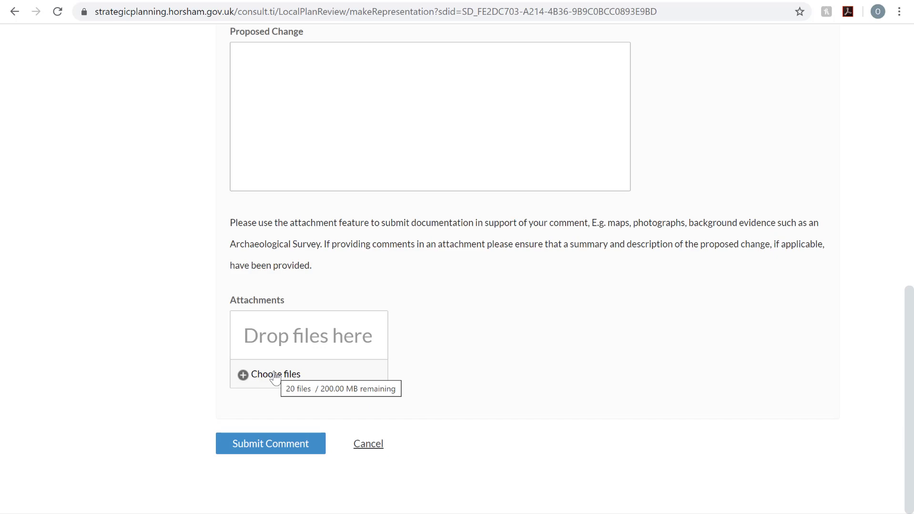
Submit the Mayfield objection comment, then log in with the account e-mail and password
click(271, 443)
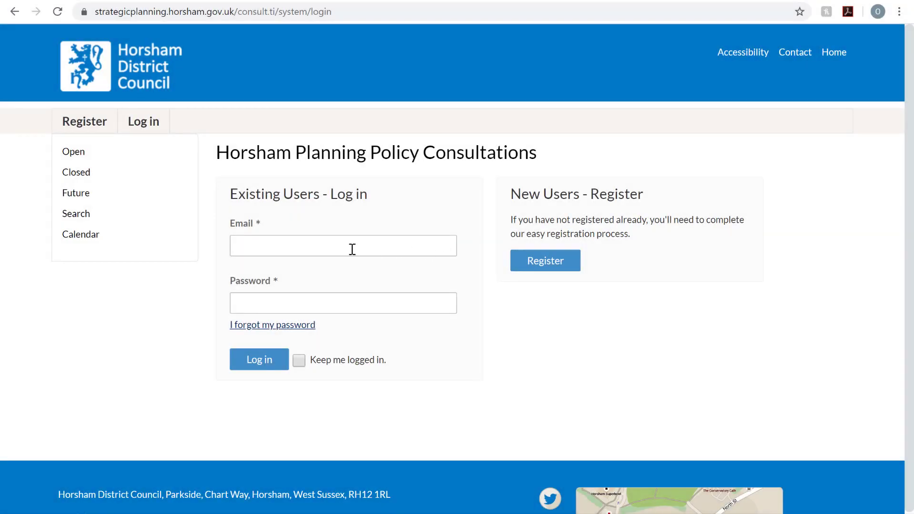
click(352, 249)
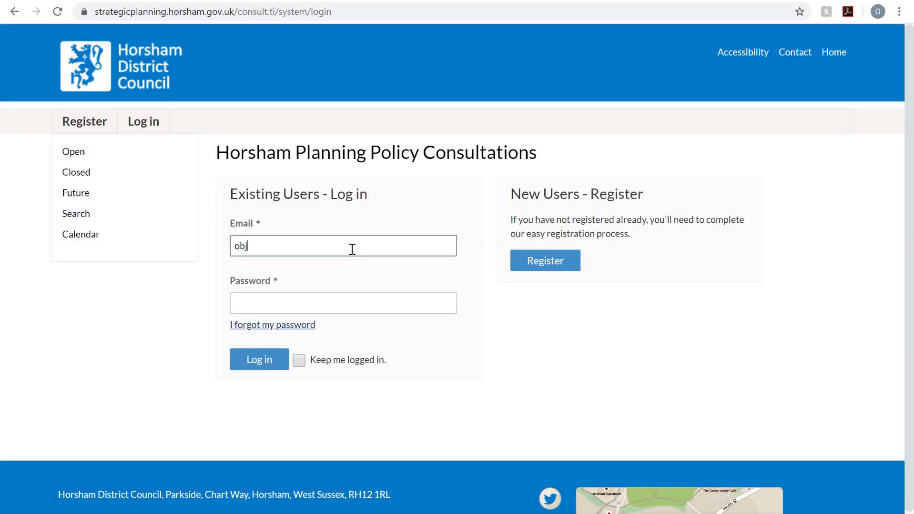
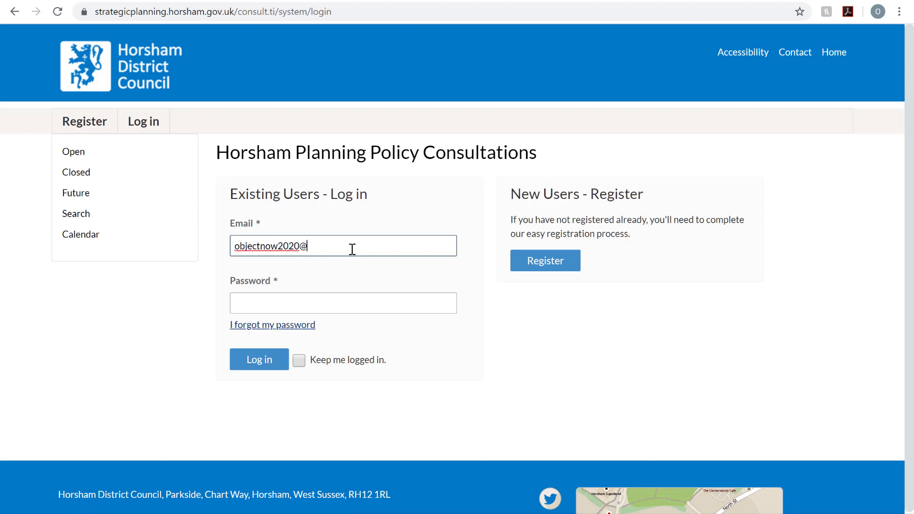
click(347, 311)
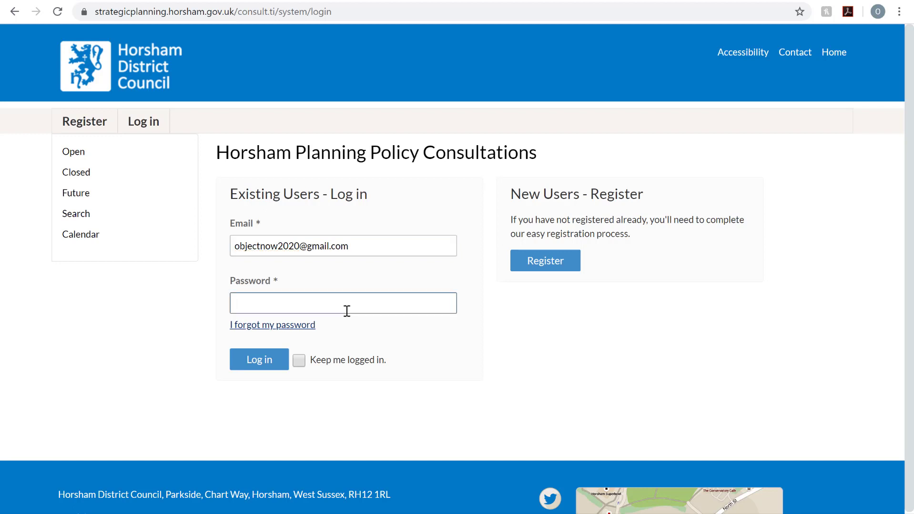
text(********)
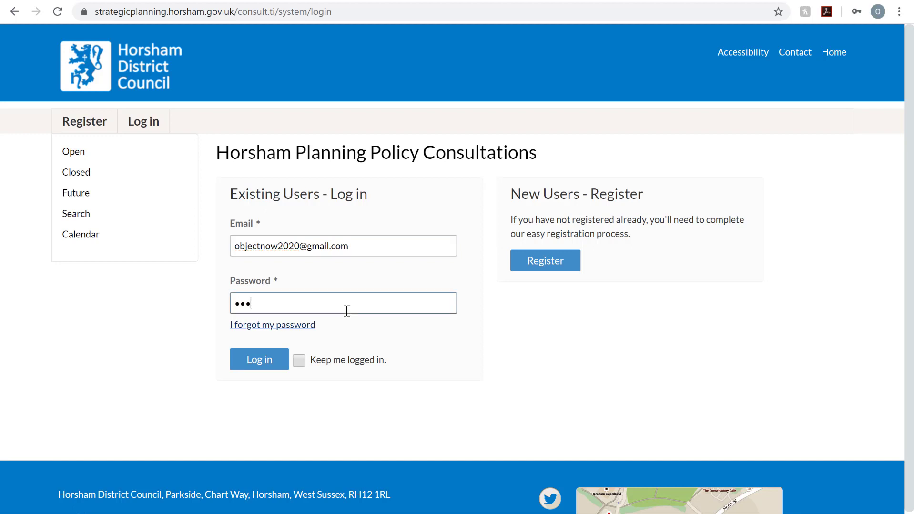
text(*****)
click(259, 364)
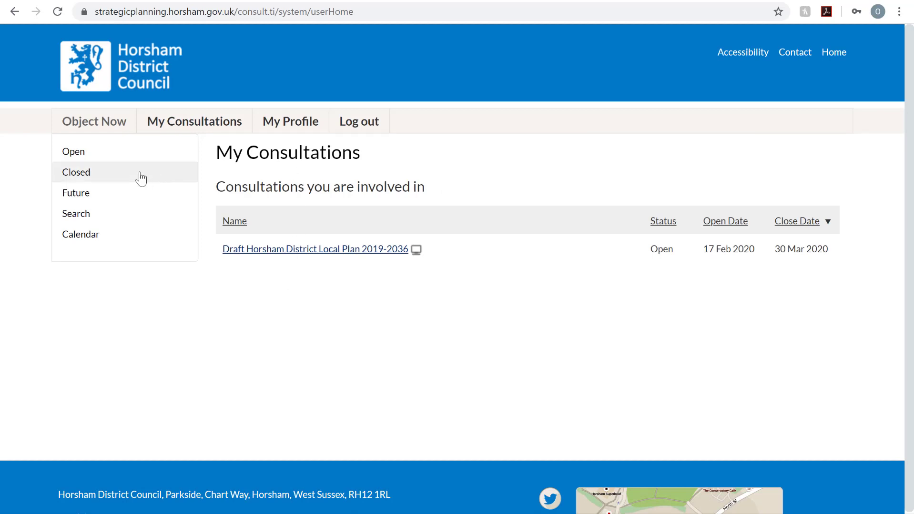
Open the Draft Horsham District Local Plan 2019-2036 consultation and view My responses
click(92, 159)
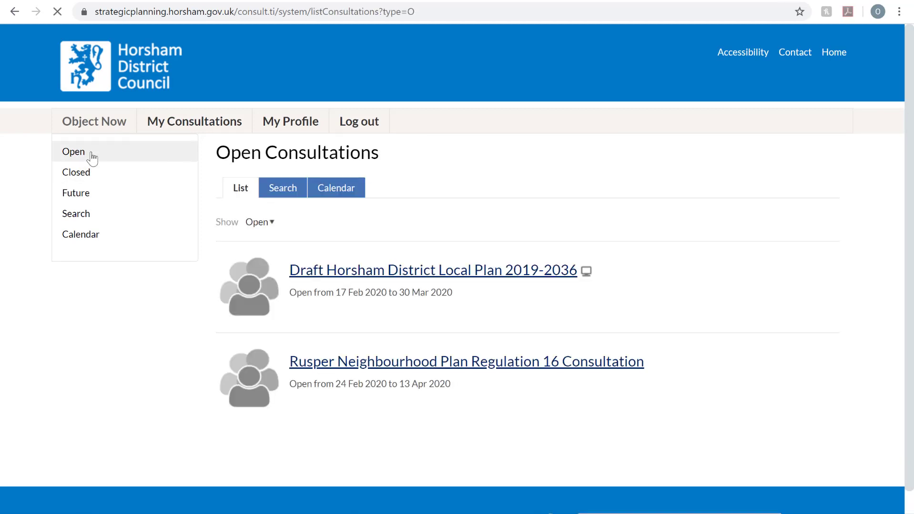
click(475, 272)
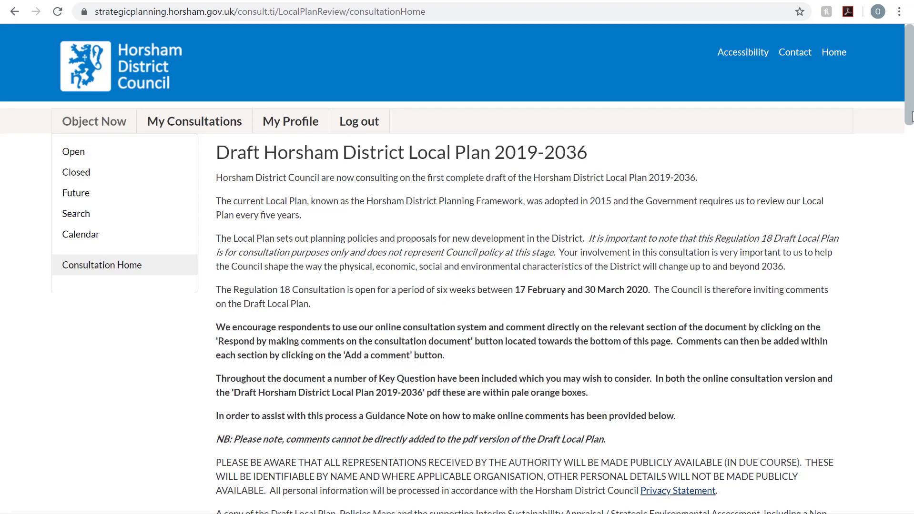
drag(911, 116, 911, 512)
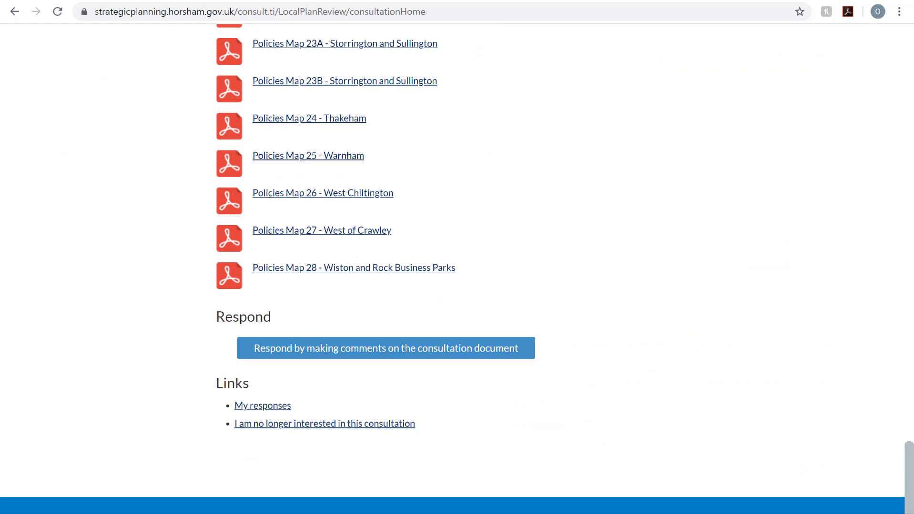
scroll(456, 267, down, 1)
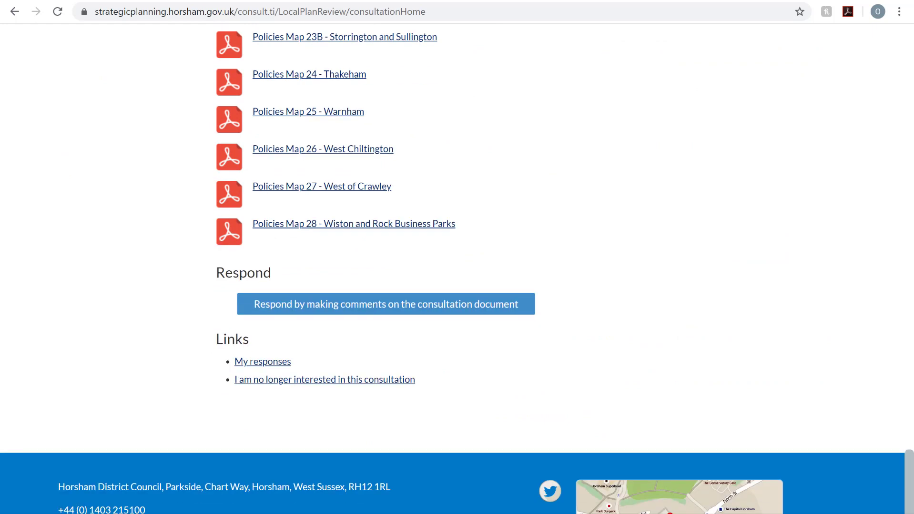
click(252, 363)
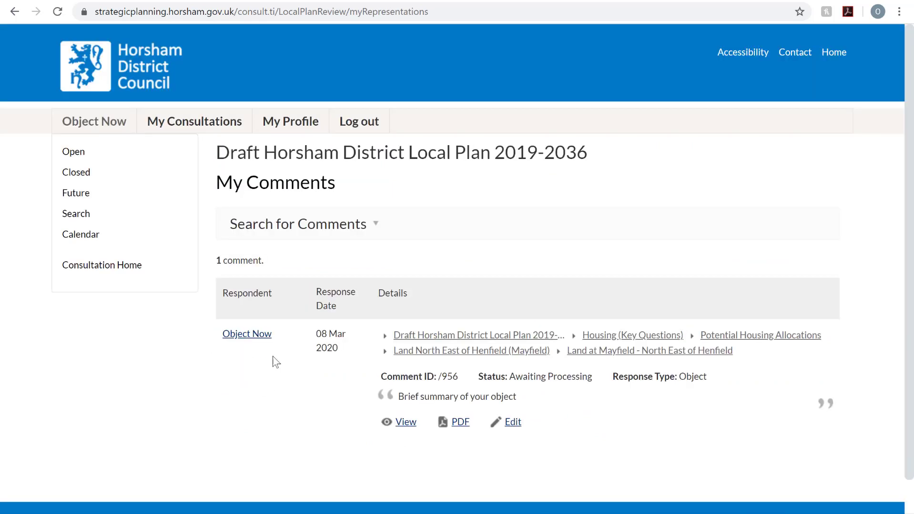
Edit the Mayfield objection and review its Modify Comment form down to Proposed Change
click(512, 427)
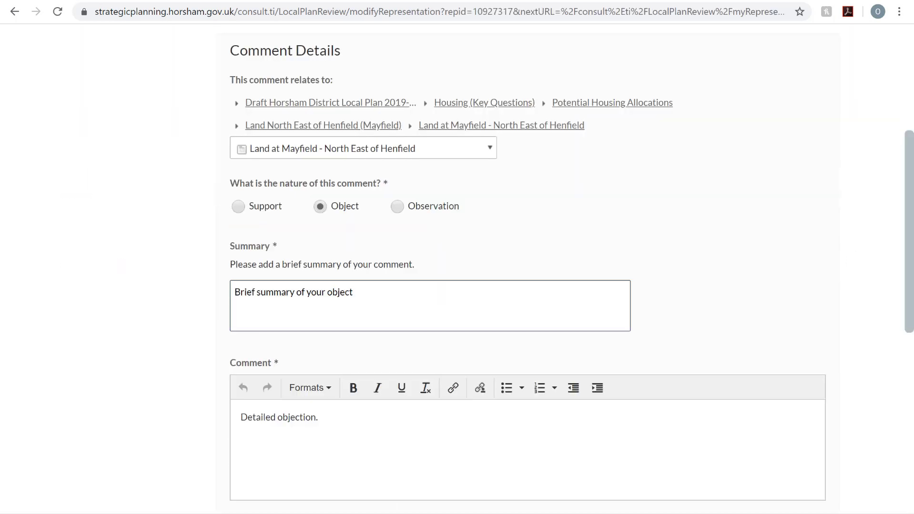
scroll(524, 267, down, 6)
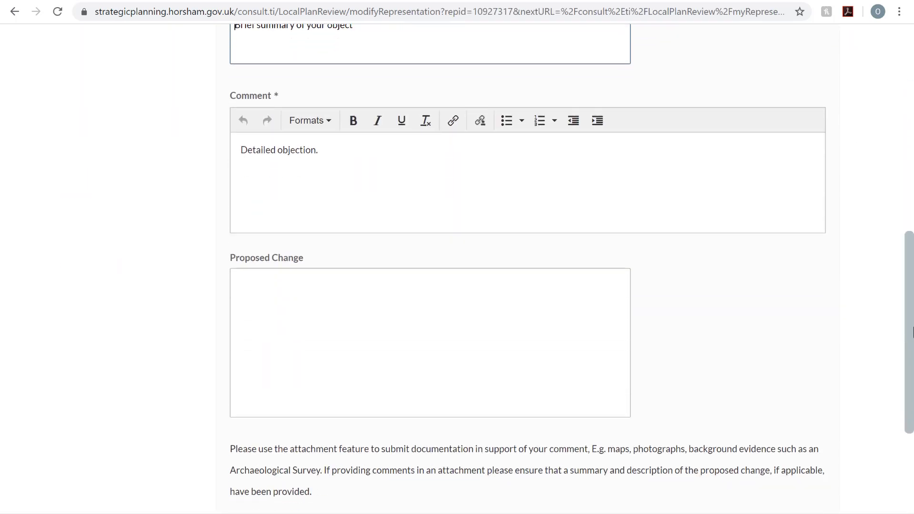
drag(903, 347, 906, 385)
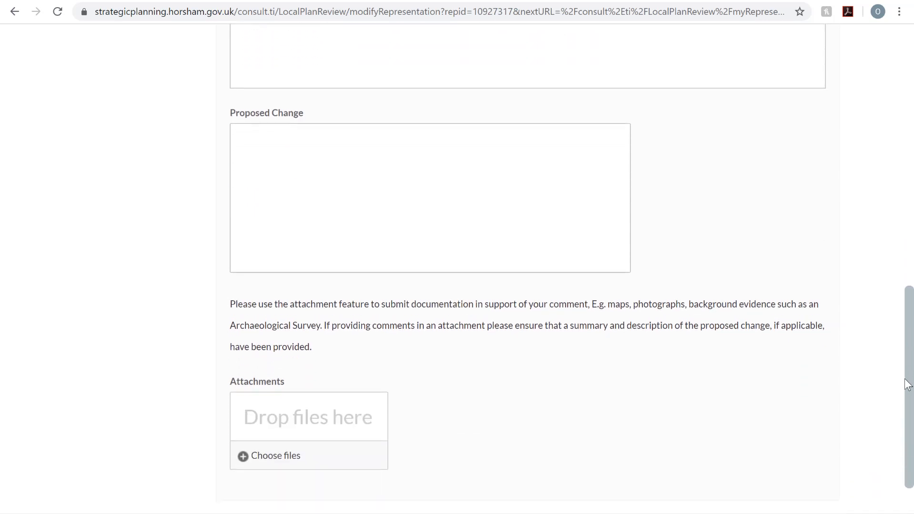